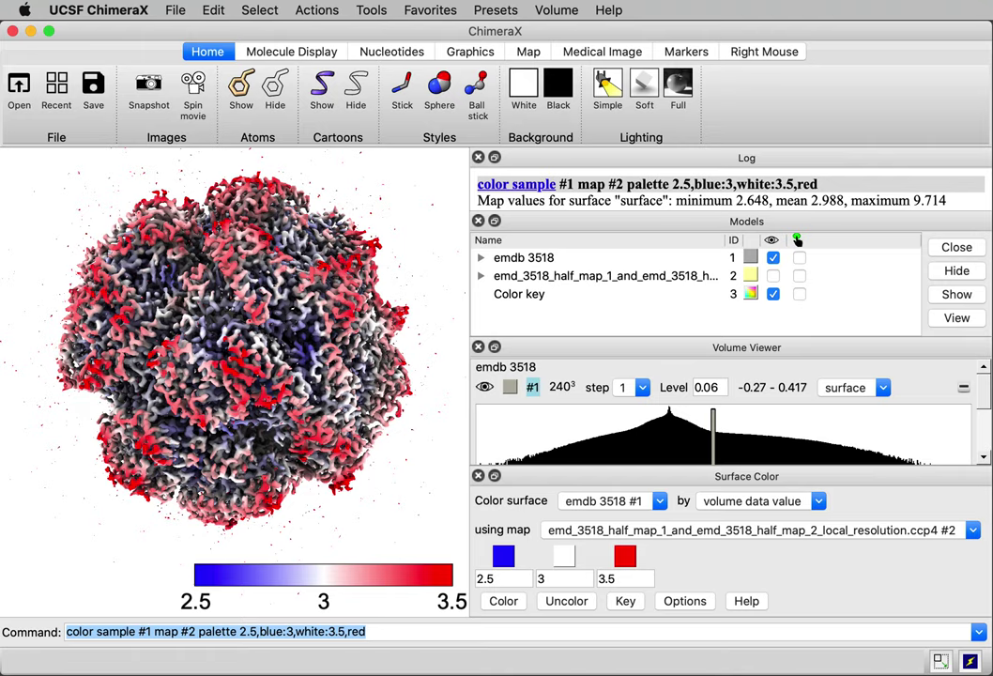
# Inspect the local-resolution coloring of the emdb 3518 map from several angles, and put its window away
pyautogui.moveTo(336, 361); pyautogui.dragTo(343, 318)
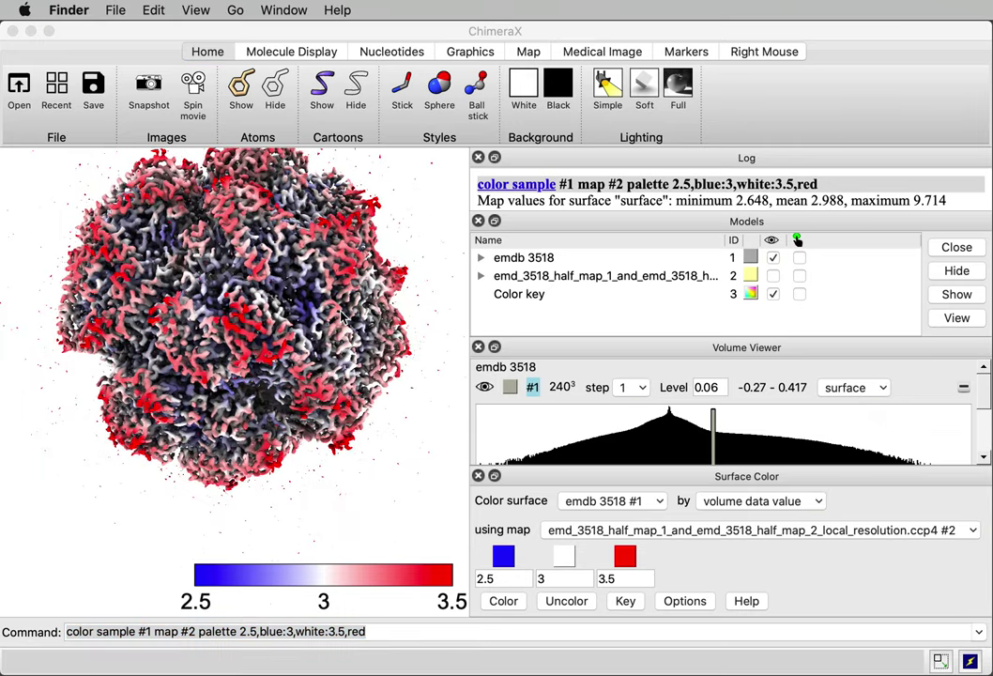
pyautogui.scroll(-5, 344, 318)
pyautogui.click(327, 315)
pyautogui.moveTo(327, 314); pyautogui.dragTo(366, 291)
pyautogui.scroll(5, 366, 299)
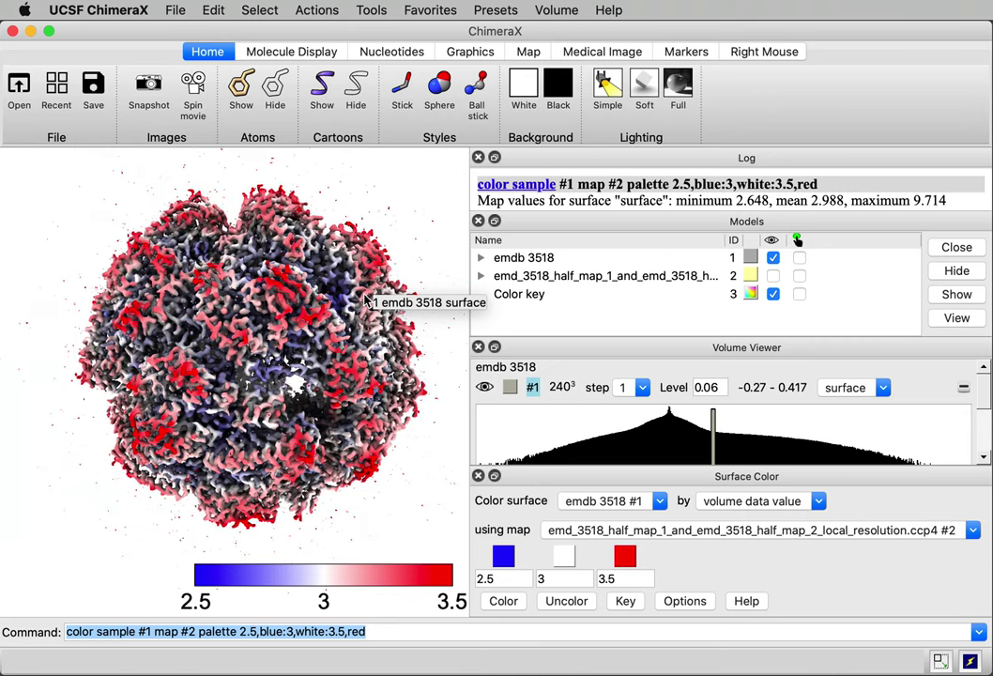
pyautogui.click(31, 31)
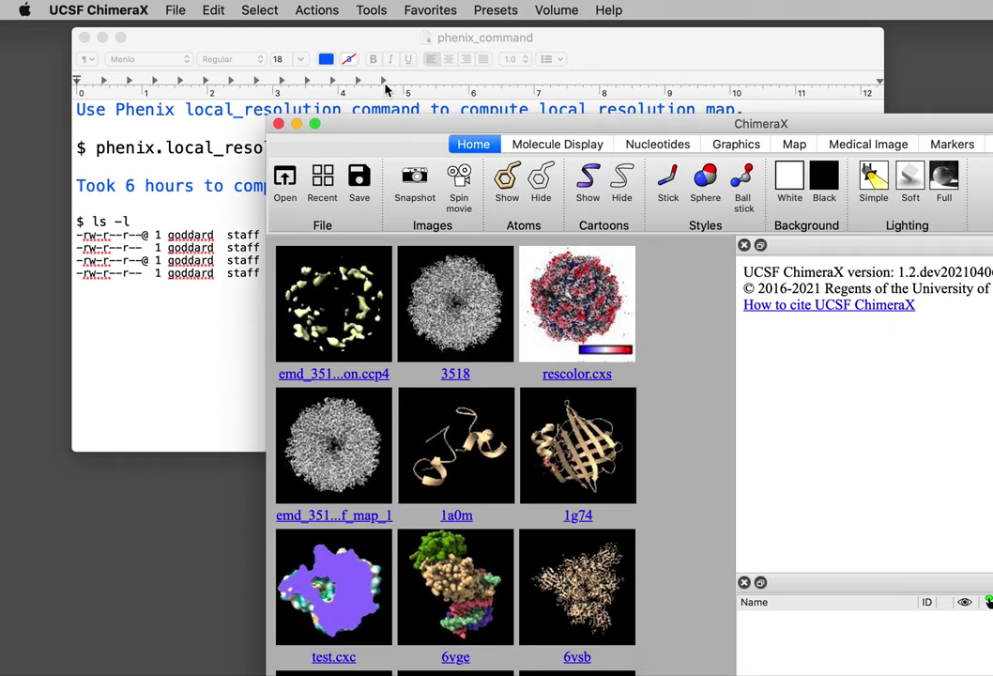
# Maximize the empty session window and open map 3518 from EMDB with the command "open 3518 from emdb"
pyautogui.doubleClick(399, 123)
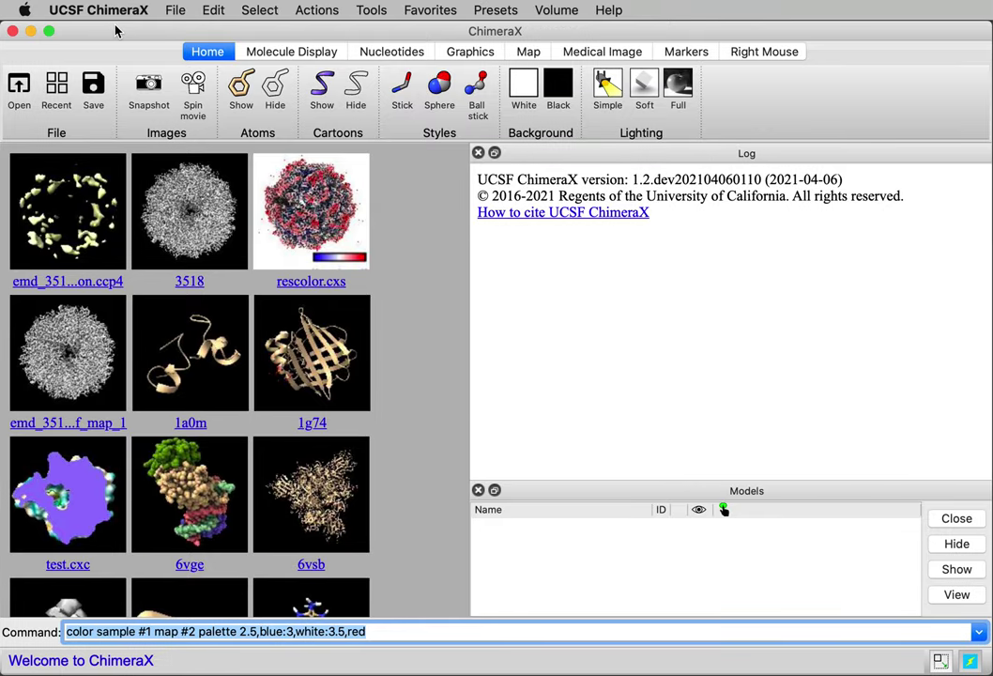
pyautogui.write('open 3518 from emdb')
pyautogui.press('Return')
# Open the local resolution map emd_3518_half_map_1_and_emd_3518_half_map_2_local_resolution.ccp4 from the localres-apr-2021 folder
pyautogui.click(19, 86)
pyautogui.moveTo(545, 161); pyautogui.dragTo(291, 152)
pyautogui.click(515, 148)
pyautogui.click(525, 244)
pyautogui.click(477, 279)
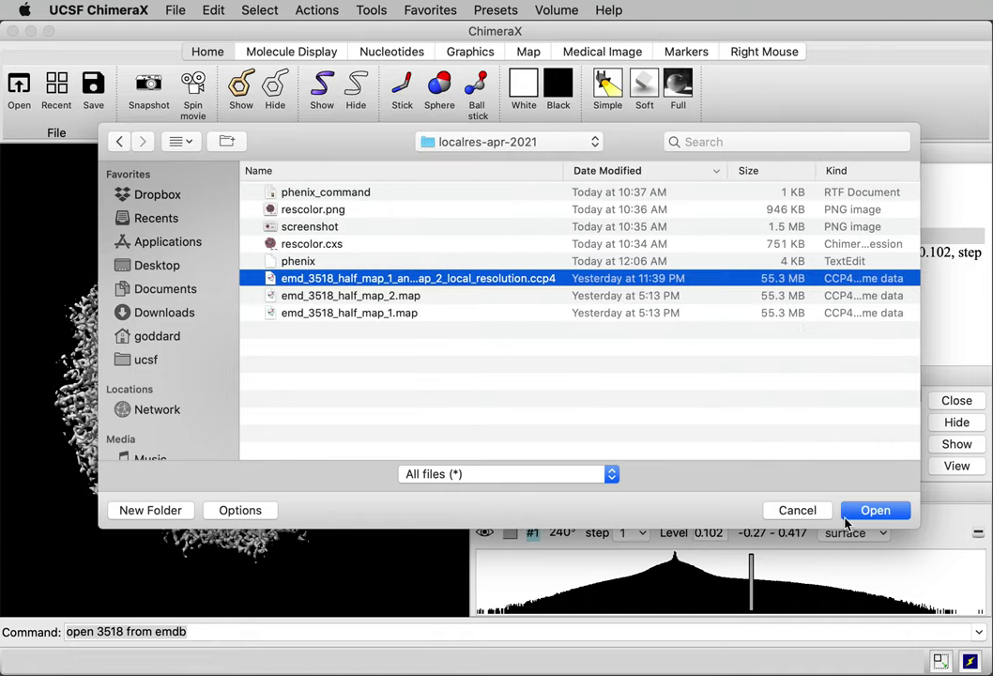
pyautogui.click(875, 510)
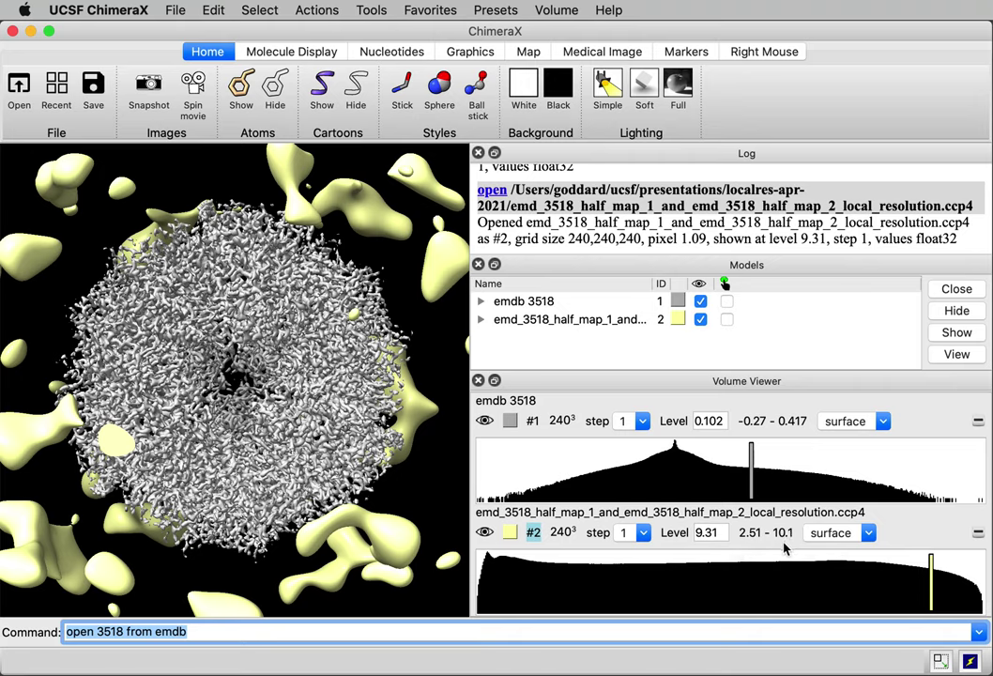
# Color the emdb 3518 surface with the Surface Color tool by volume data value, using local resolution map #2
pyautogui.click(366, 11)
pyautogui.moveTo(404, 152)
pyautogui.click(686, 362)
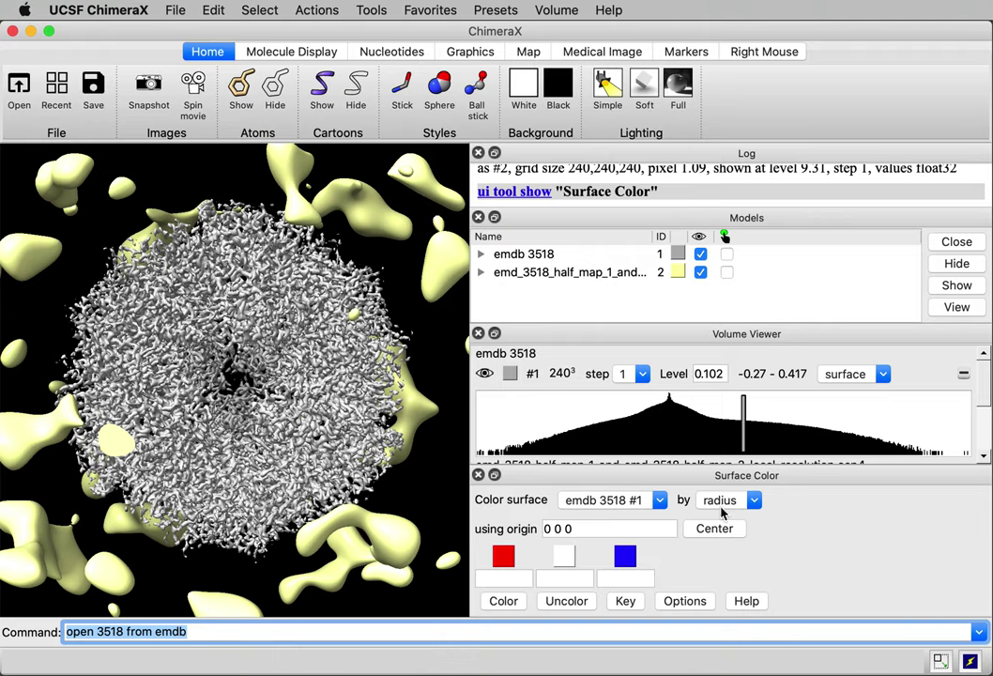
pyautogui.click(727, 504)
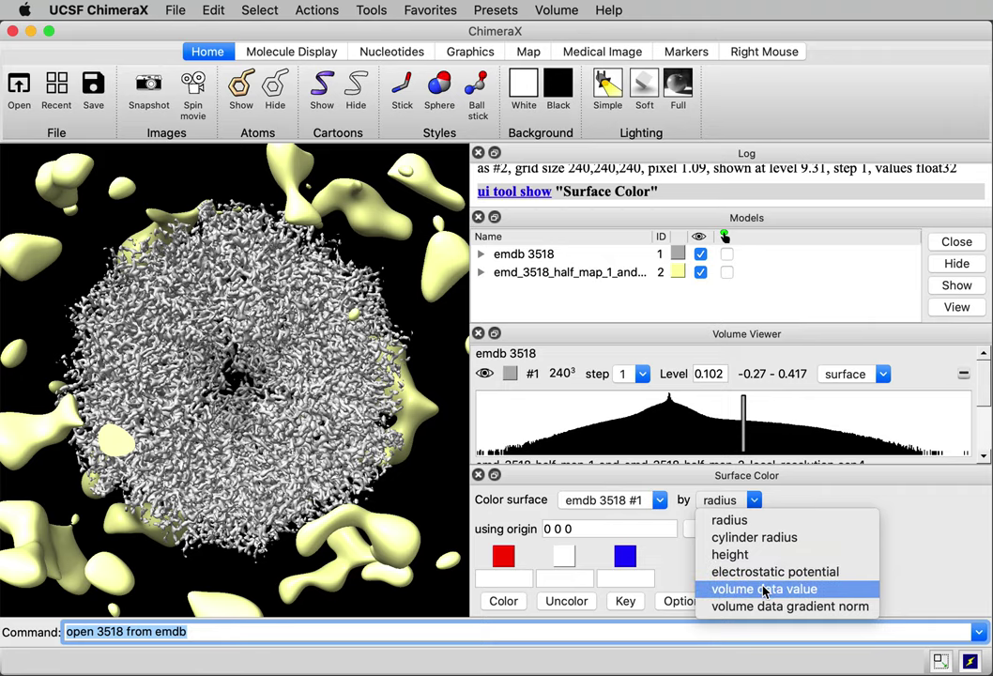
pyautogui.click(765, 589)
pyautogui.click(601, 501)
pyautogui.click(615, 539)
pyautogui.click(503, 572)
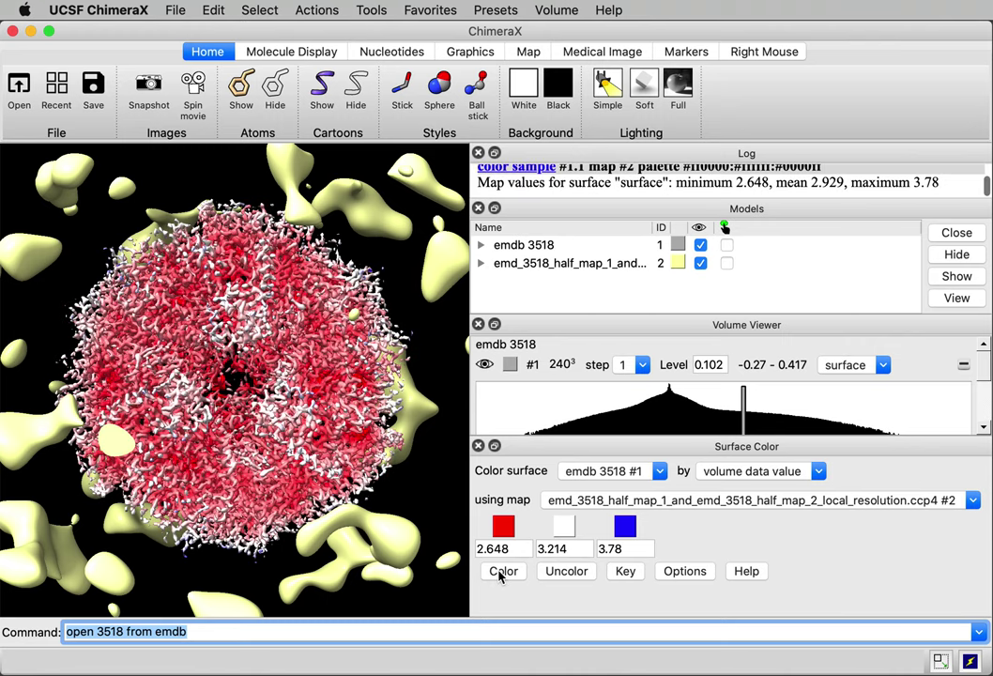
# Hide local resolution map #2 and reverse the surface color palette to run blue, white, red
pyautogui.click(700, 264)
pyautogui.click(665, 573)
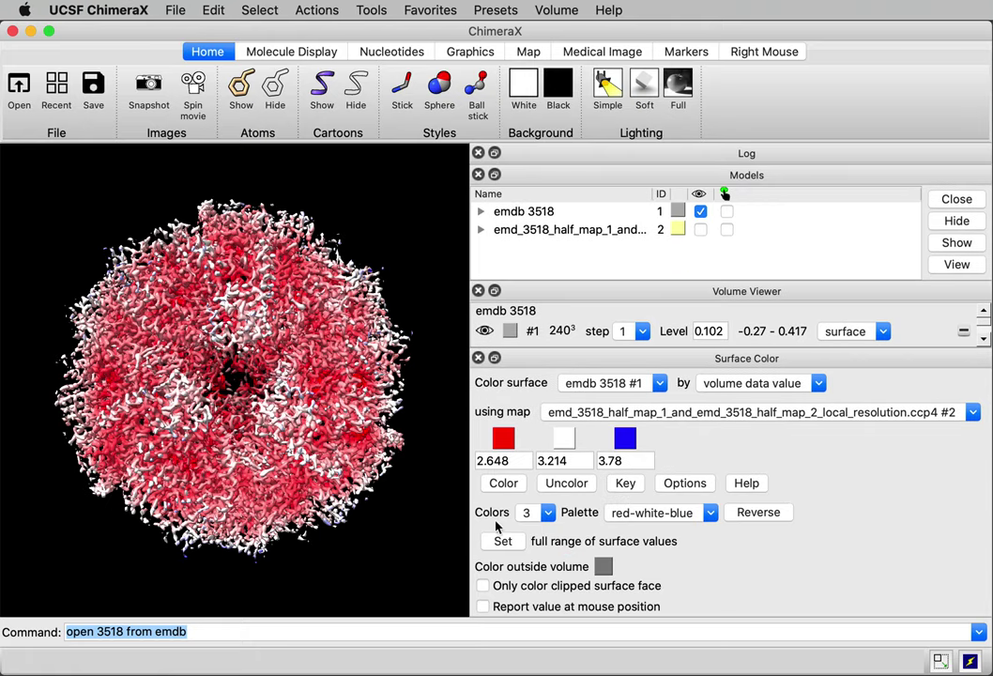
pyautogui.click(760, 514)
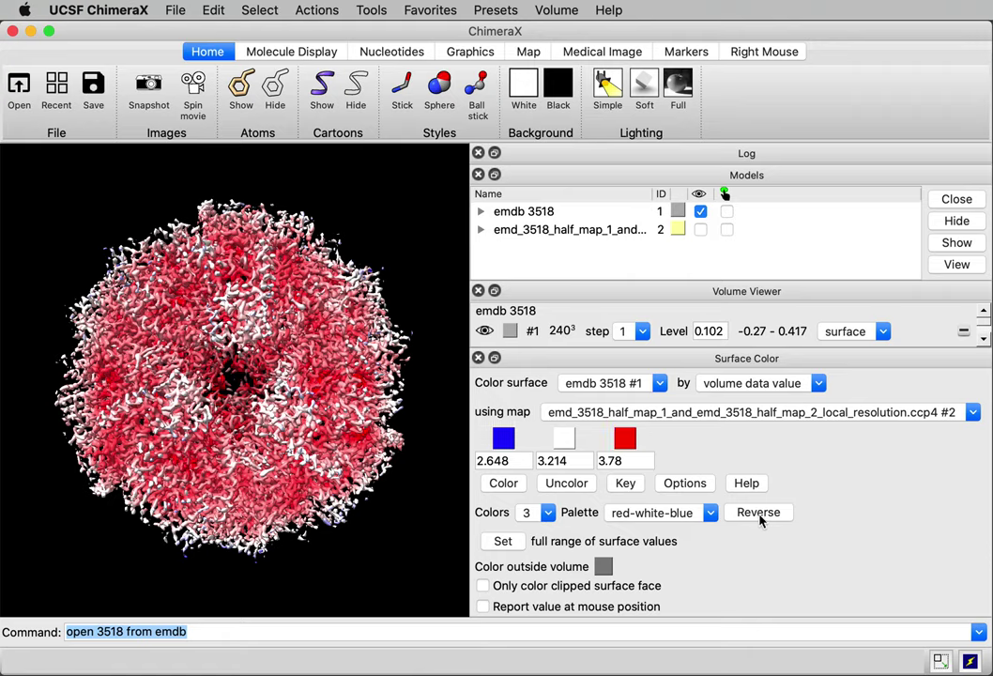
# Set the blue, white and red color thresholds to 2.5, 3 and 3.5 and recolor the emdb 3518 surface
pyautogui.click(514, 460)
pyautogui.moveTo(514, 460); pyautogui.dragTo(454, 462)
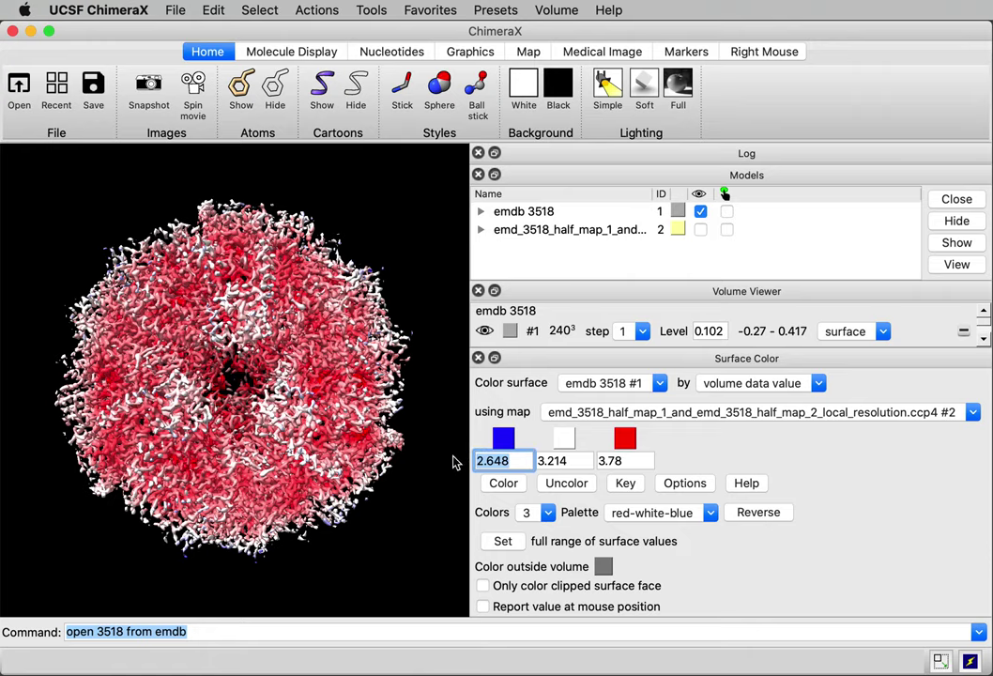
pyautogui.write('2.5')
pyautogui.press('Tab')
pyautogui.write('3')
pyautogui.press('Tab')
pyautogui.write('3.5')
pyautogui.click(503, 483)
pyautogui.moveTo(683, 350); pyautogui.dragTo(701, 466)
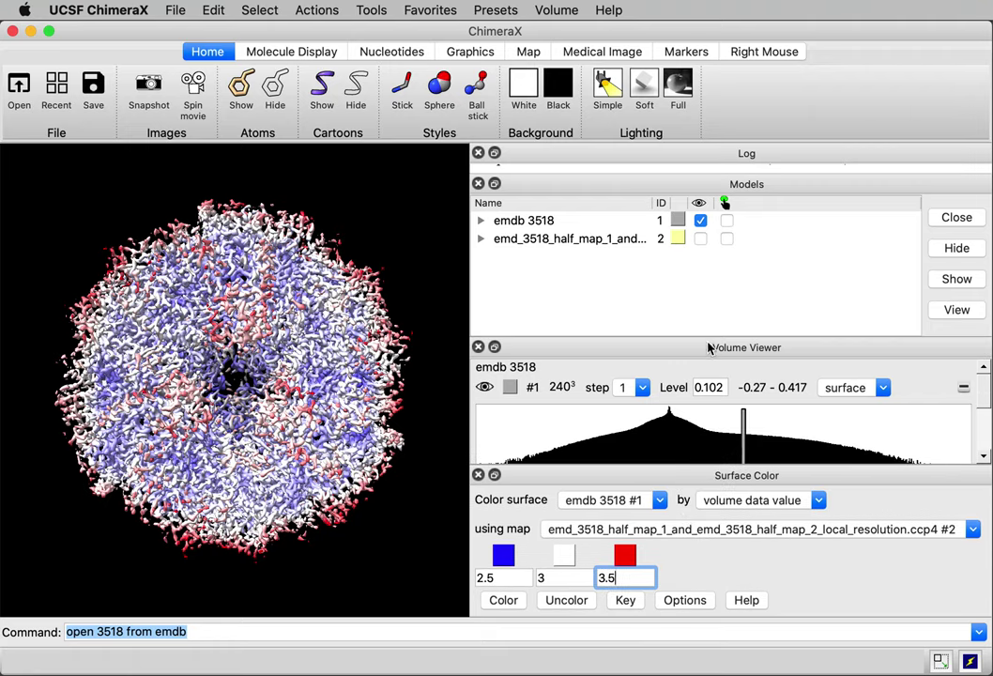
# Add a color key for the blue-white-red palette and draw it as a horizontal bar beneath the model
pyautogui.click(625, 602)
pyautogui.moveTo(559, 338); pyautogui.dragTo(693, 77)
pyautogui.moveTo(455, 561); pyautogui.dragTo(220, 582)
pyautogui.click(852, 537)
# Apply soft lighting to the colored emdb 3518 surface and check it at different zooms
pyautogui.moveTo(180, 265); pyautogui.dragTo(225, 297)
pyautogui.scroll(-5, 225, 296)
pyautogui.scroll(-3, 225, 296)
pyautogui.click(645, 87)
pyautogui.scroll(5, 305, 302)
pyautogui.scroll(2, 305, 302)
pyautogui.scroll(-3, 305, 302)
# Set the contour level of the emdb 3518 map to 0.06
pyautogui.click(698, 388)
pyautogui.click(706, 388)
pyautogui.moveTo(706, 388); pyautogui.dragTo(726, 387)
pyautogui.write('0.06')
pyautogui.press('Return')
# Make the background white, and save a snapshot of the colored map and check the image in Preview
pyautogui.moveTo(344, 373)
pyautogui.click(526, 90)
pyautogui.click(150, 93)
pyautogui.moveTo(573, 389); pyautogui.dragTo(823, 526)
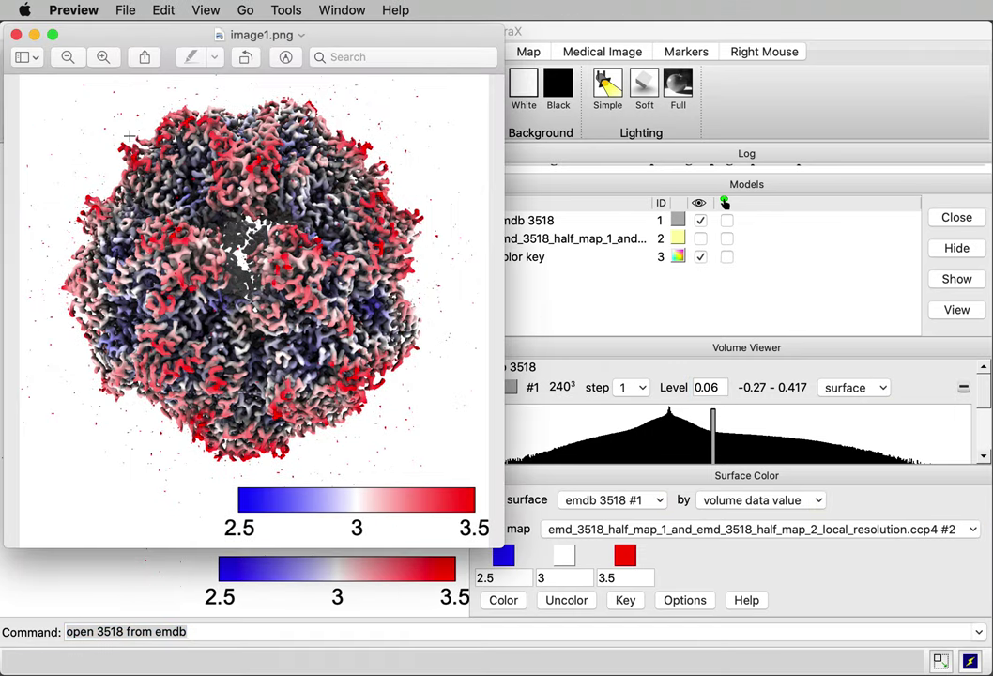
pyautogui.moveTo(145, 42); pyautogui.dragTo(357, 62)
pyautogui.click(228, 56)
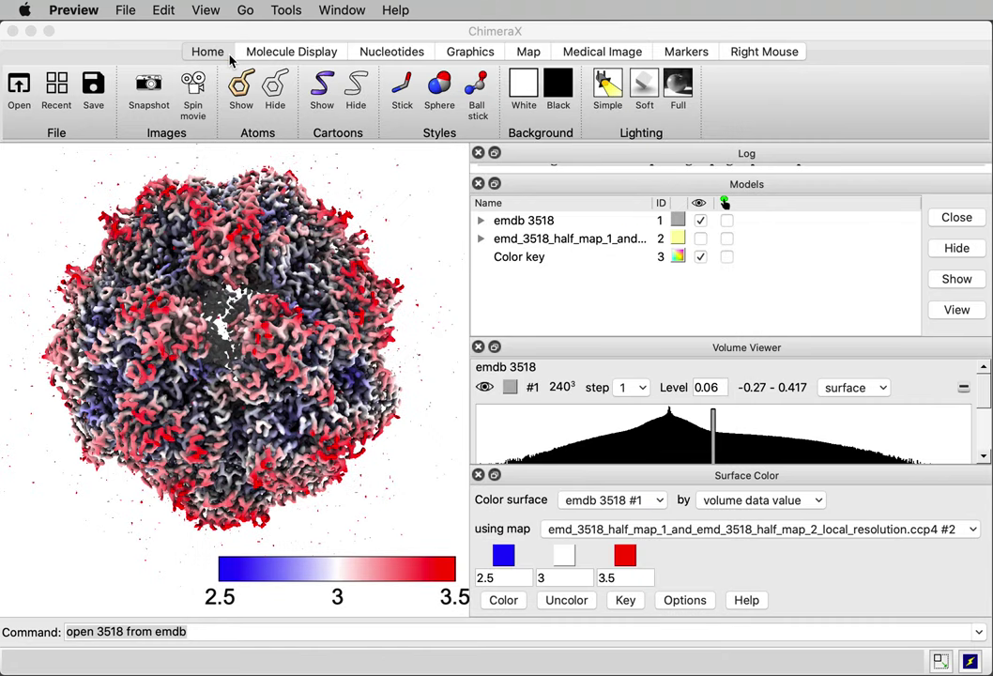
# Enlarge the log and examine the recorded color sample and key commands and the color sample documentation
pyautogui.moveTo(587, 179); pyautogui.dragTo(595, 224)
pyautogui.scroll(10, 608, 197)
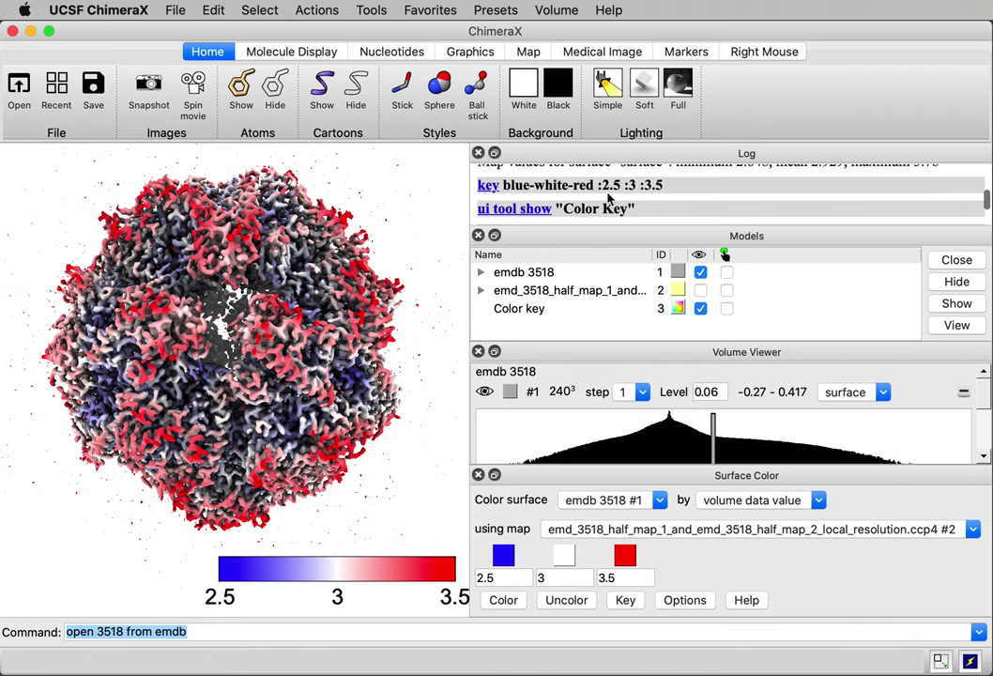
pyautogui.scroll(3, 607, 197)
pyautogui.scroll(-2, 607, 197)
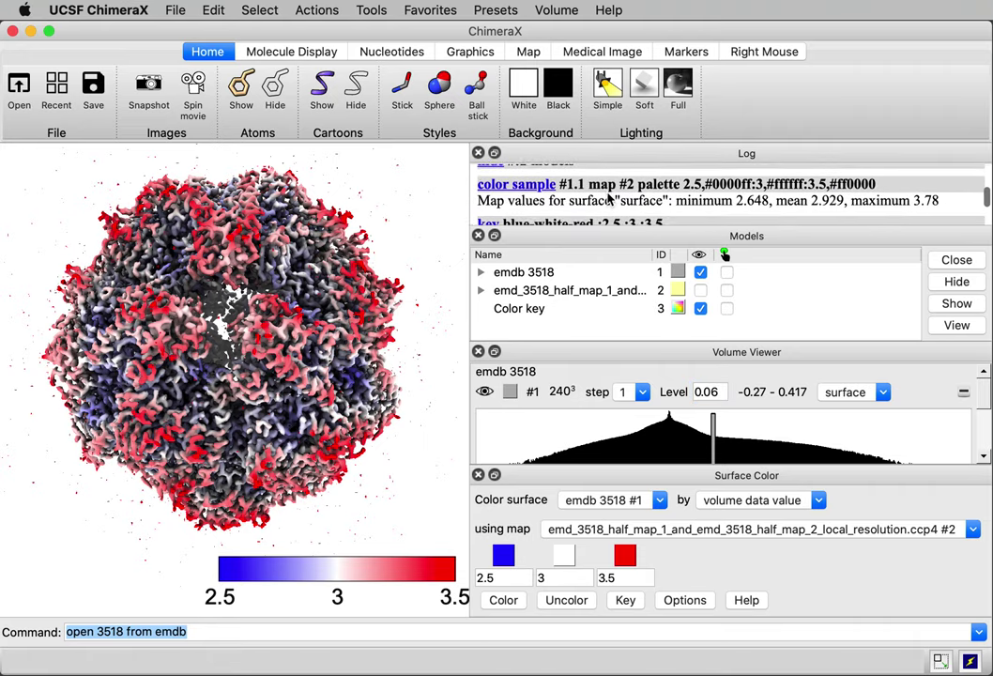
pyautogui.scroll(-1, 607, 197)
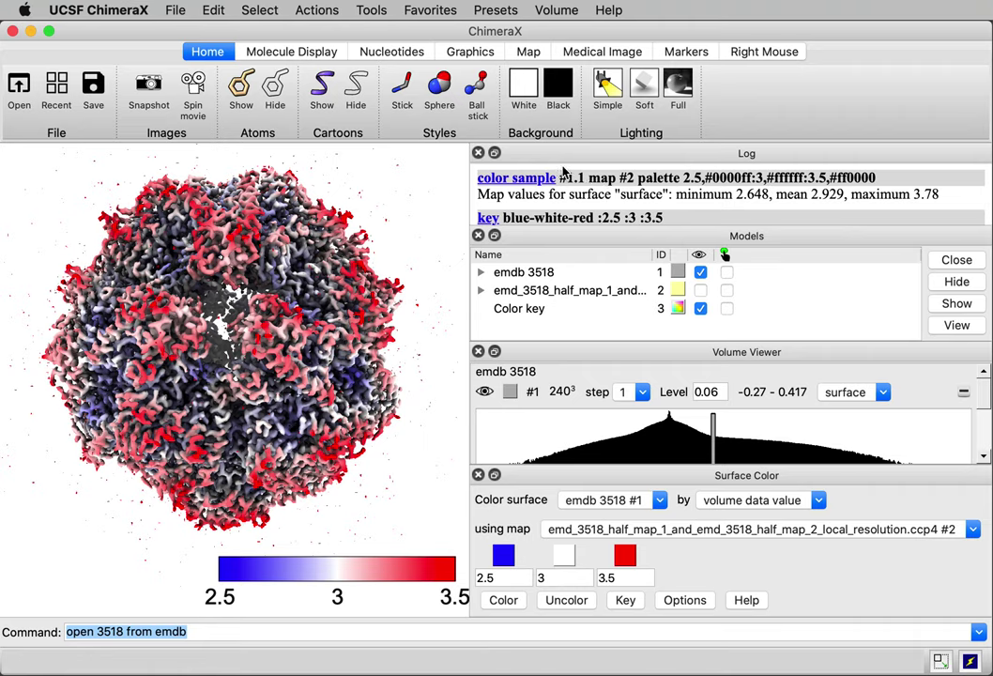
pyautogui.click(535, 180)
pyautogui.moveTo(606, 246); pyautogui.dragTo(721, 215)
pyautogui.click(575, 213)
# Uncolor the emdb 3518 surface and enter the command text "color sample #1 map"
pyautogui.click(567, 601)
pyautogui.click(223, 637)
pyautogui.write('color sample #1 map')
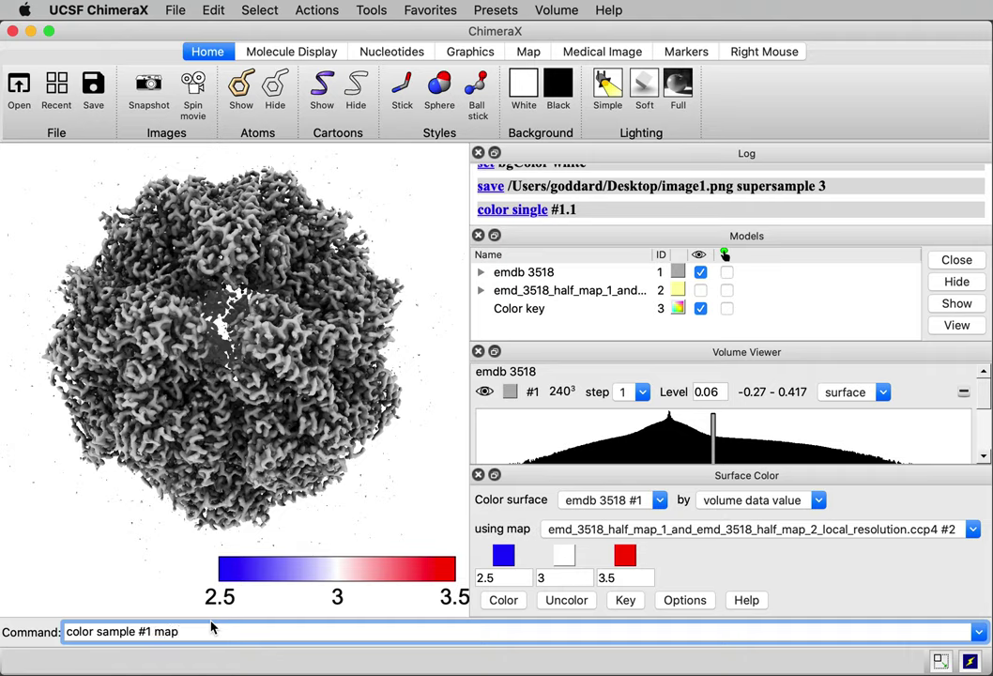